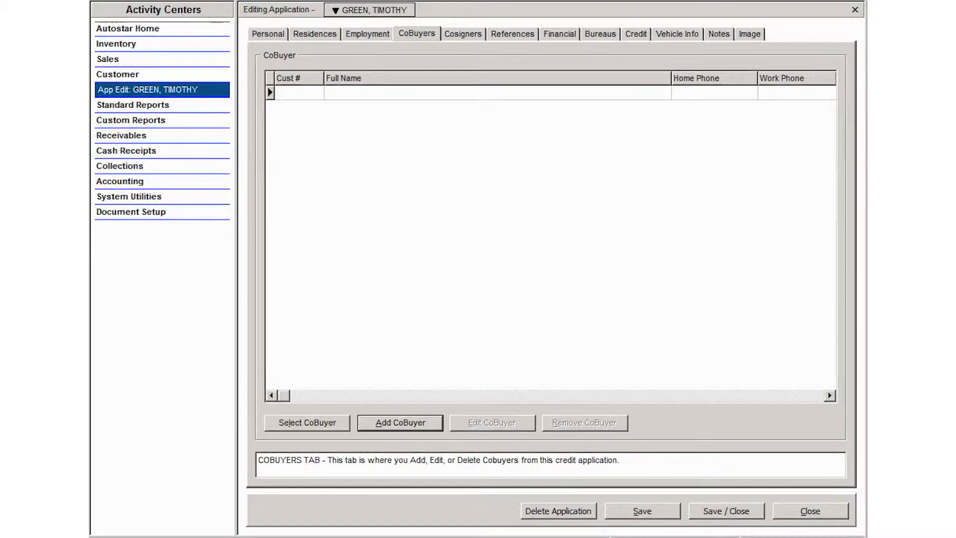
Step: Cancel the existing-customer search and start adding a brand-new co-buyer
{"action": "left_click", "coordinate": [460, 36]}
{"action": "left_click", "coordinate": [419, 36]}
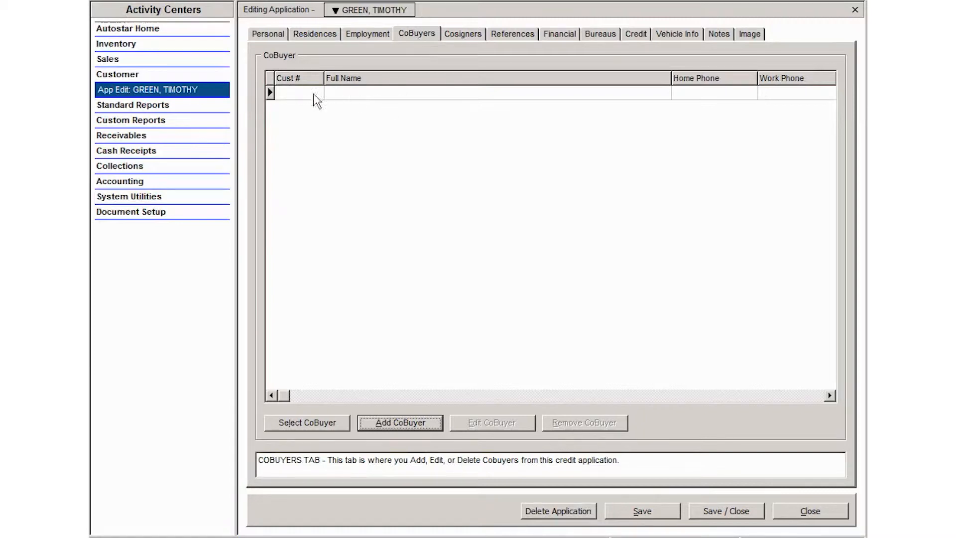
{"action": "left_click", "coordinate": [291, 422]}
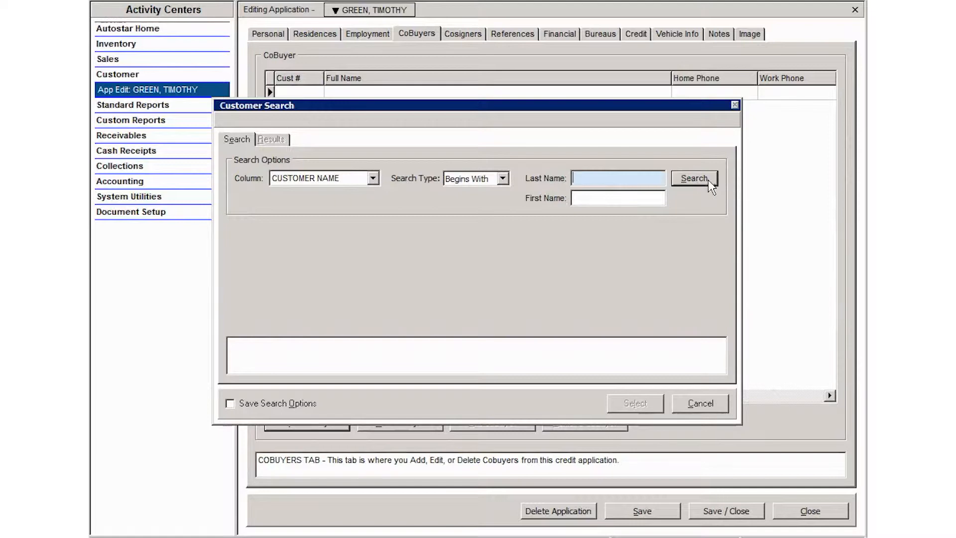
{"action": "left_click", "coordinate": [700, 403]}
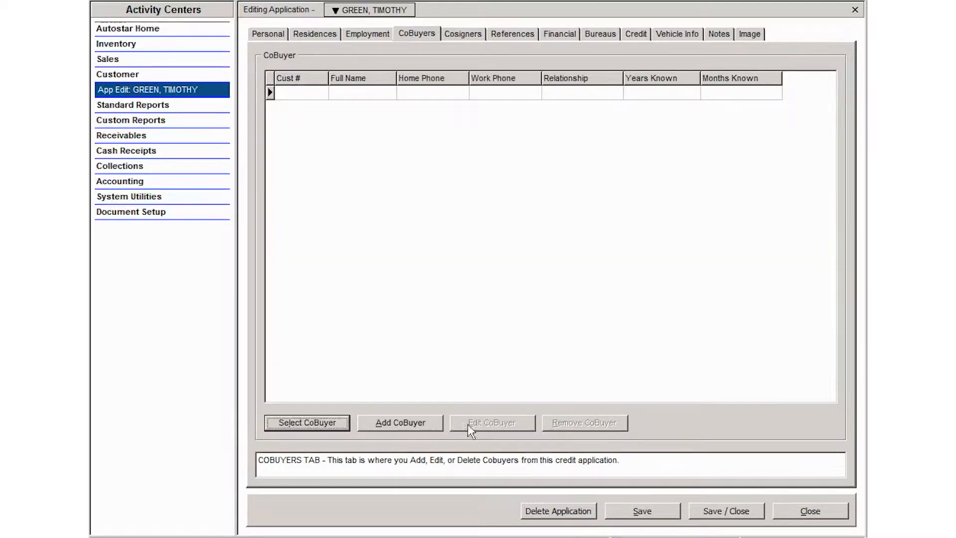
{"action": "left_click", "coordinate": [393, 423]}
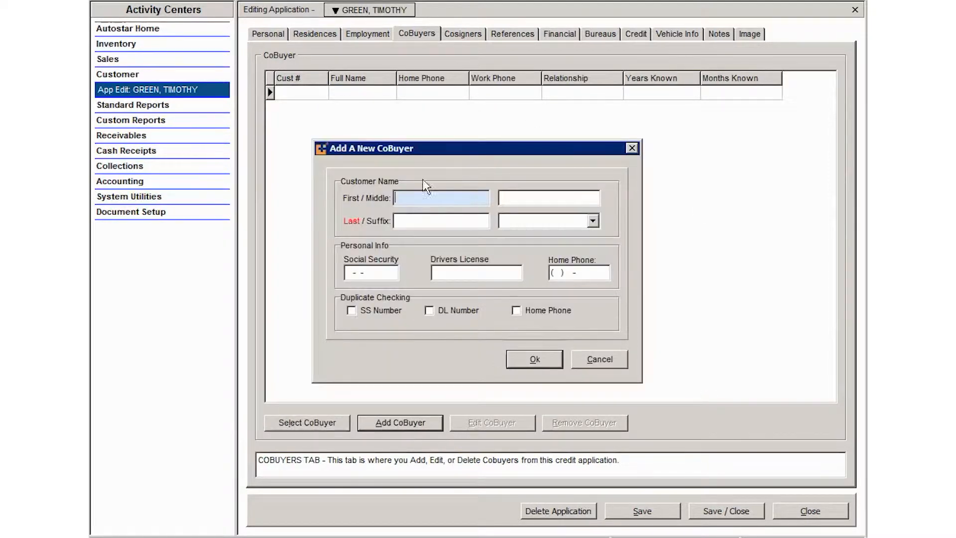
Step: Enter the co-buyer's first and last name, Social Security number, driver's licence and home phone, then confirm
{"action": "key", "text": "Tab"}
{"action": "key", "text": "Tab"}
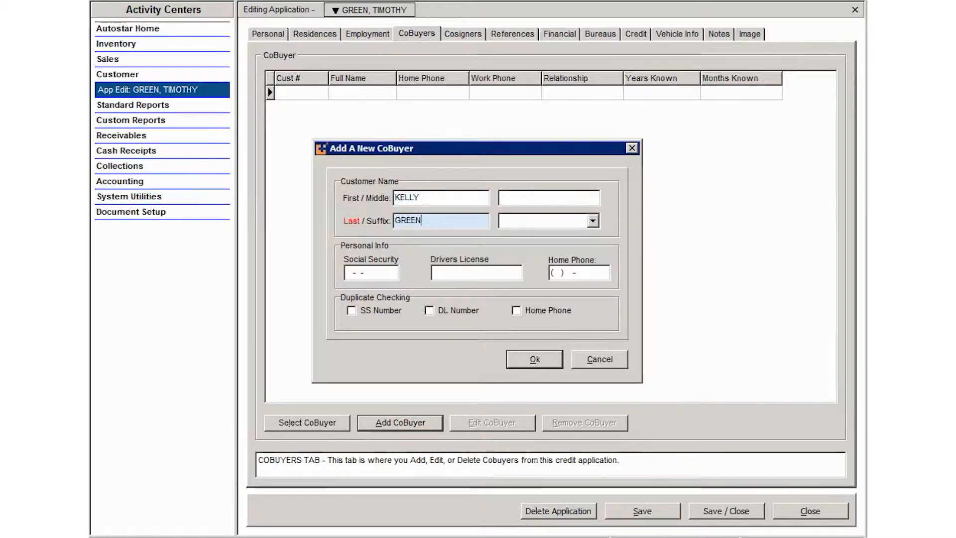
{"action": "key", "text": "Tab"}
{"action": "key", "text": "Tab"}
{"action": "key", "text": "Tab"}
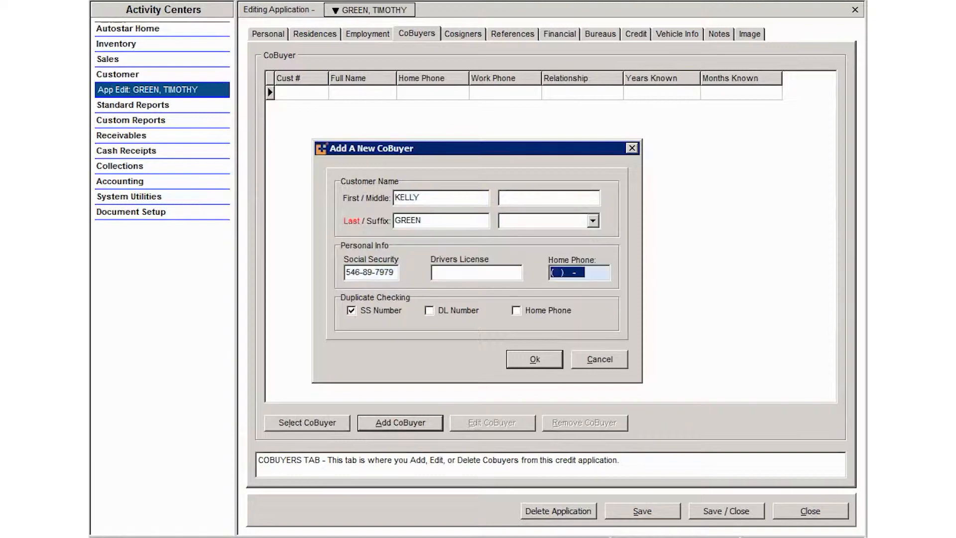
{"action": "key", "text": "shift+Tab"}
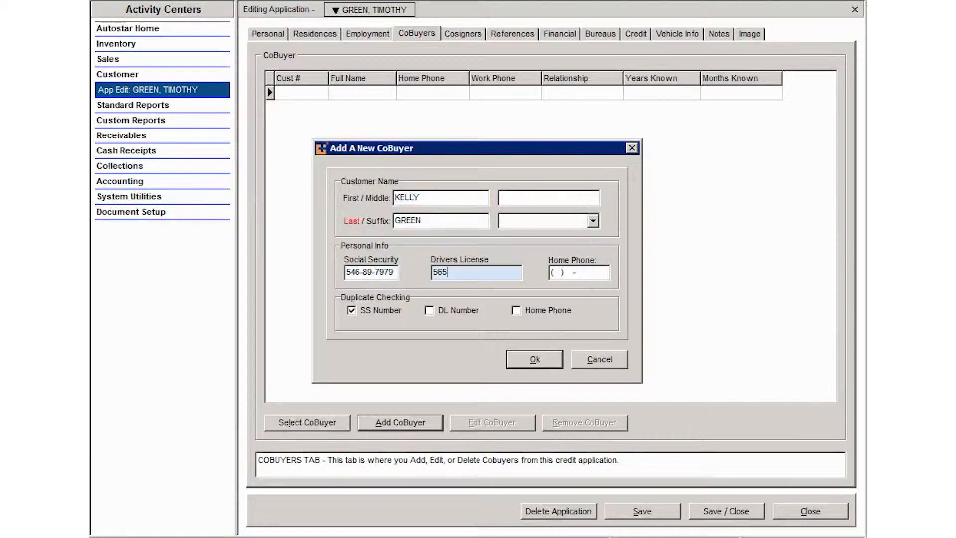
{"action": "key", "text": "Tab"}
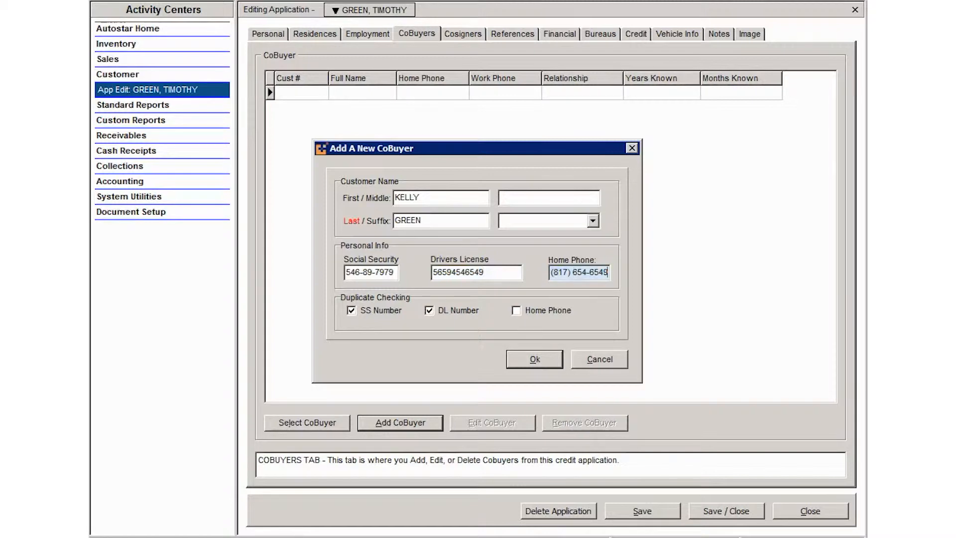
{"action": "left_click", "coordinate": [536, 362]}
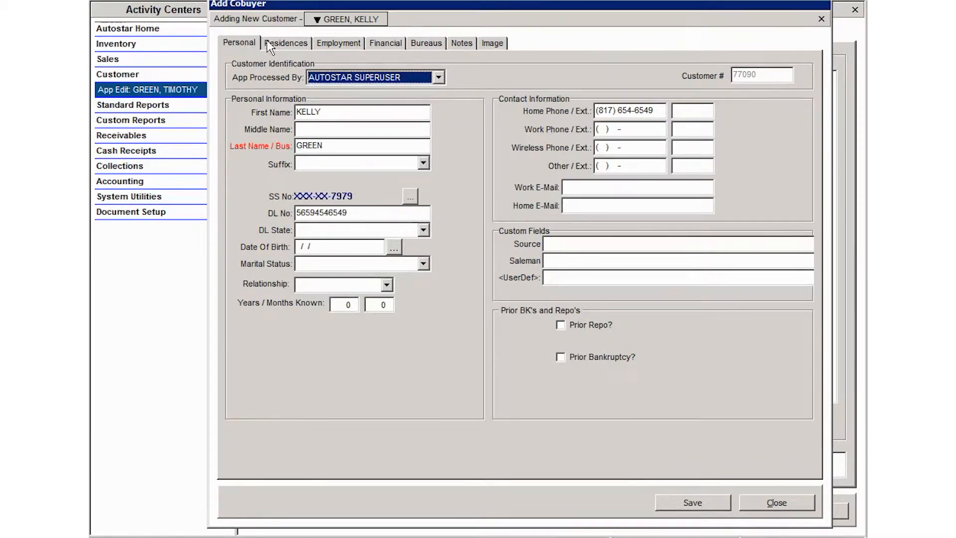
Step: Set the co-buyer's licence state to TX - TEXAS and enter their date of birth
{"action": "left_click", "coordinate": [420, 230]}
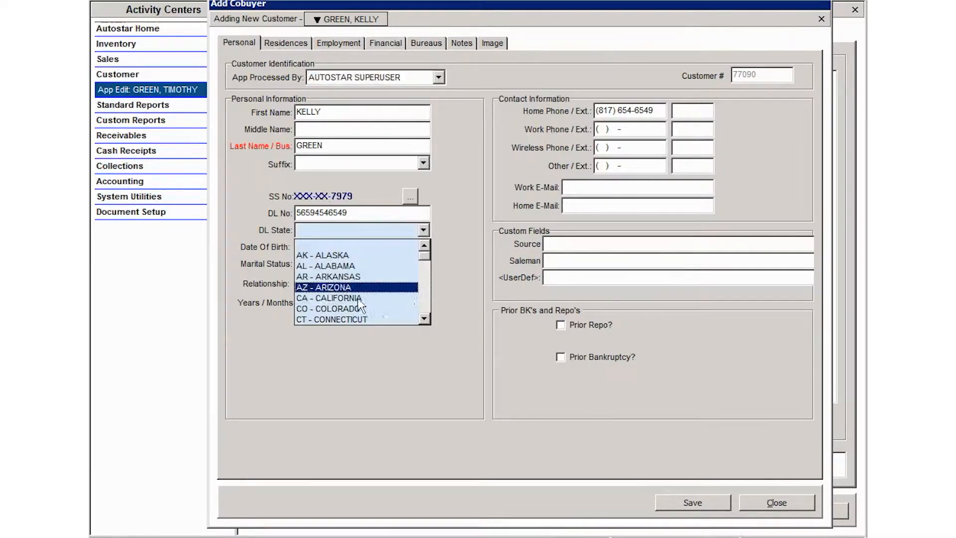
{"action": "left_click_drag", "start_coordinate": [424, 257], "coordinate": [423, 315]}
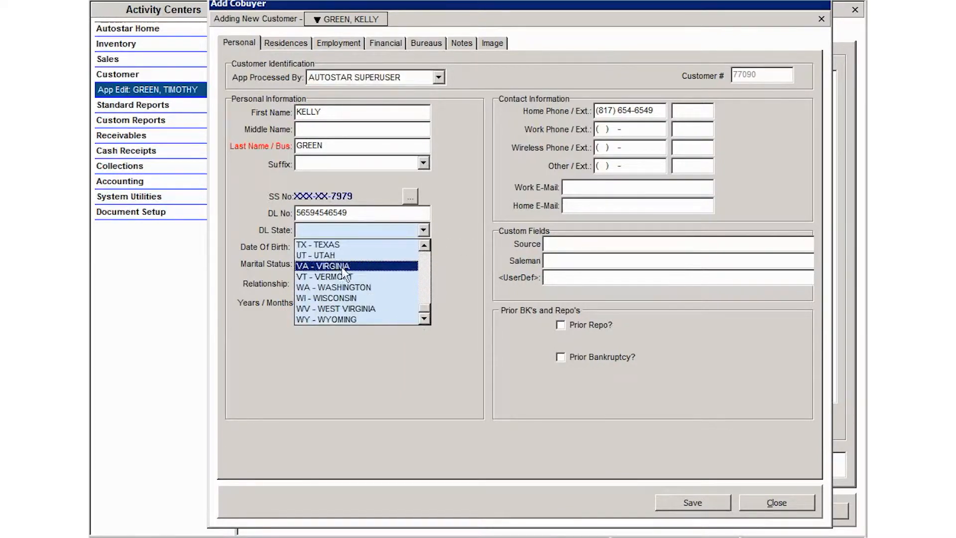
{"action": "left_click", "coordinate": [338, 244]}
{"action": "key", "text": "Tab"}
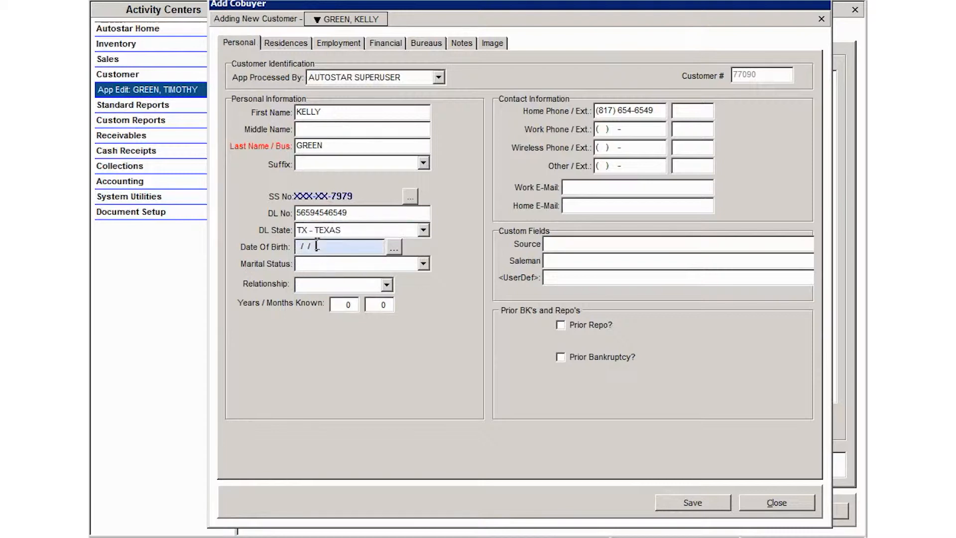
{"action": "left_click_drag", "start_coordinate": [256, 243], "coordinate": [300, 252]}
{"action": "left_click", "coordinate": [301, 251]}
{"action": "double_click", "coordinate": [322, 252]}
Step: Set marital status to SINGLE and relationship to CO-APPLICANT, then show the Residences tab
{"action": "left_click", "coordinate": [423, 264]}
{"action": "left_click", "coordinate": [355, 286]}
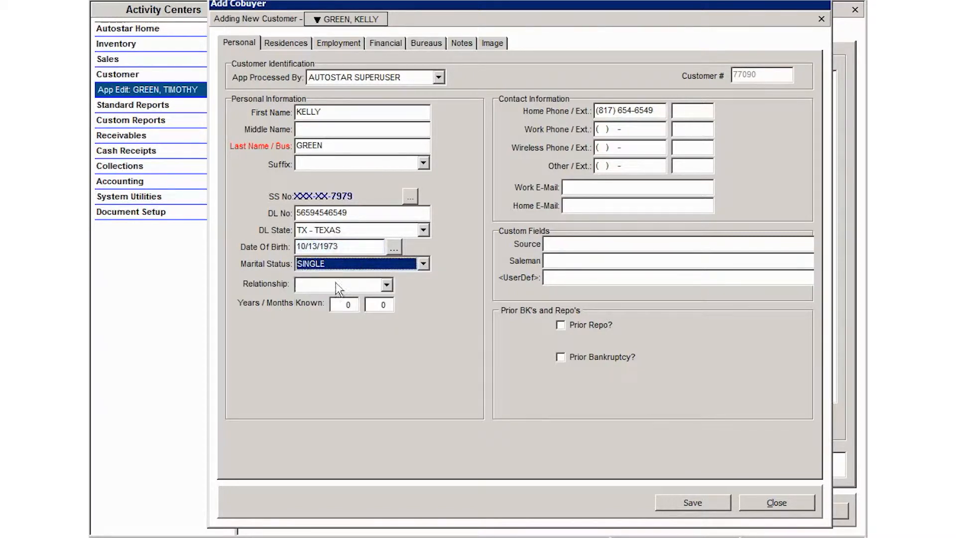
{"action": "left_click", "coordinate": [387, 286]}
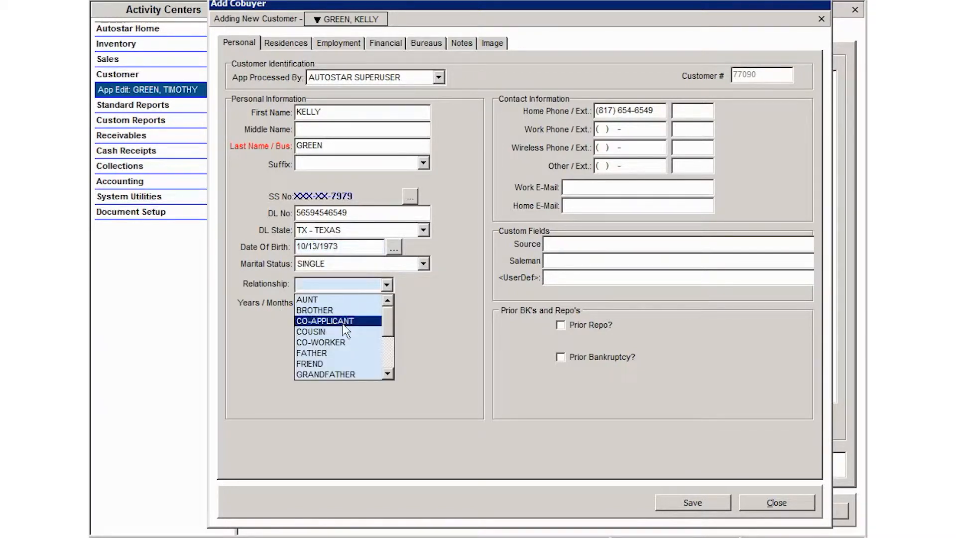
{"action": "left_click", "coordinate": [326, 320]}
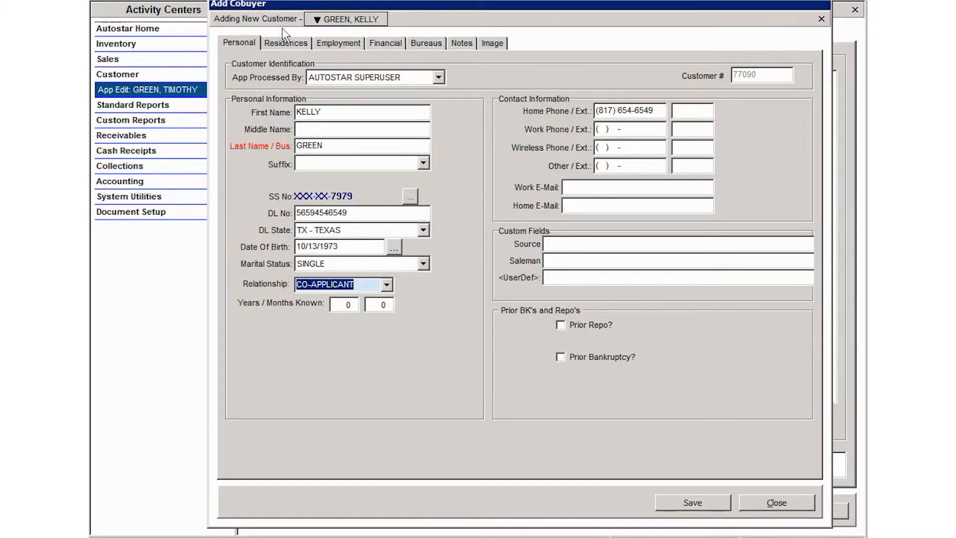
{"action": "left_click", "coordinate": [286, 44]}
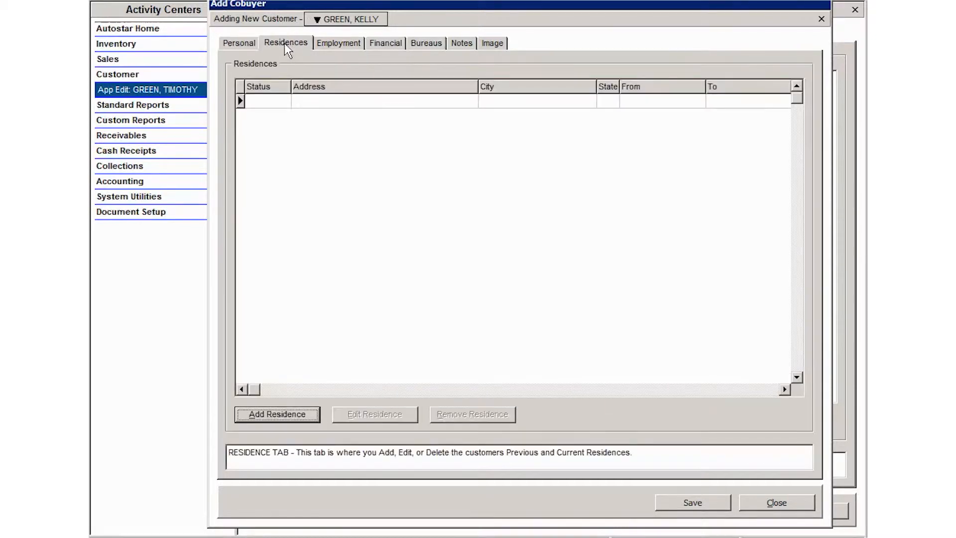
Step: Start a new residence for the co-buyer with residence type APARTMENT
{"action": "left_click", "coordinate": [344, 42]}
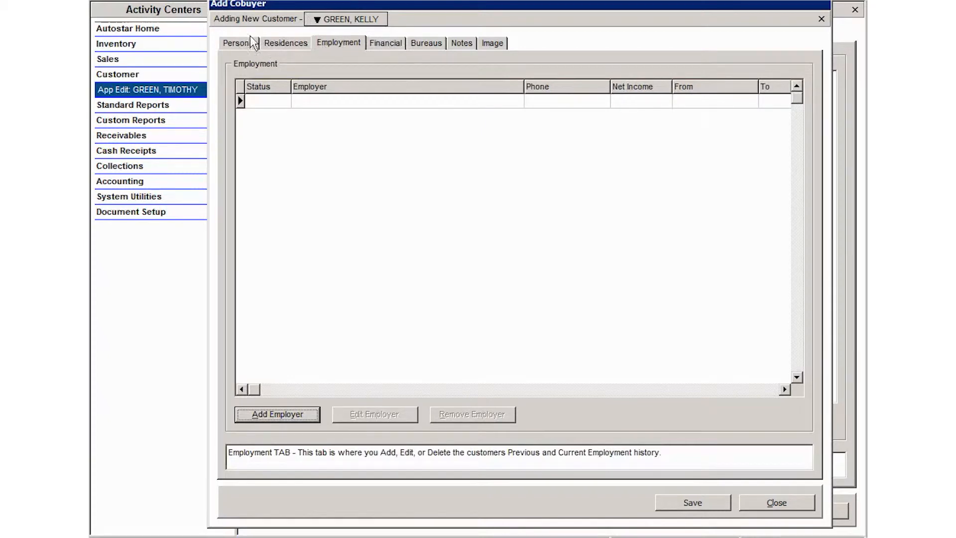
{"action": "left_click", "coordinate": [285, 48]}
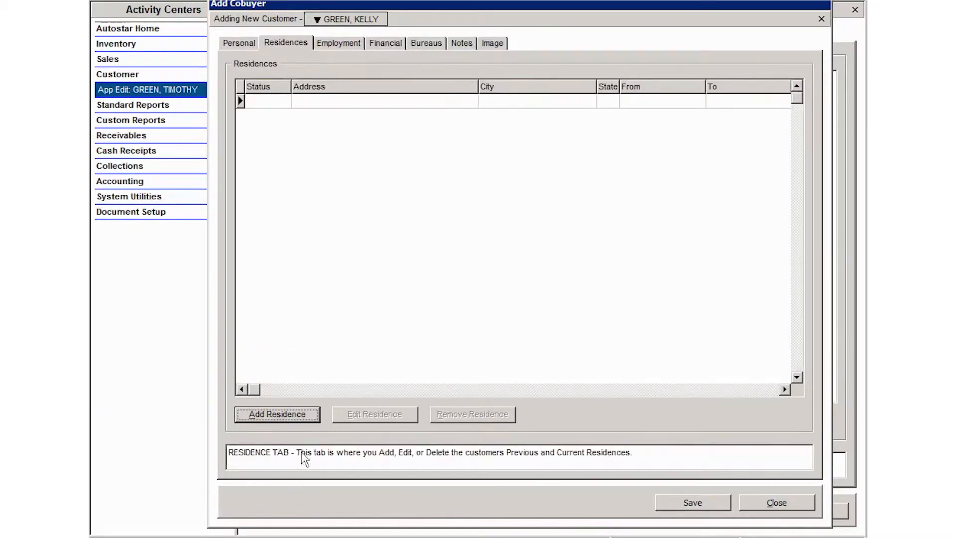
{"action": "left_click", "coordinate": [305, 416]}
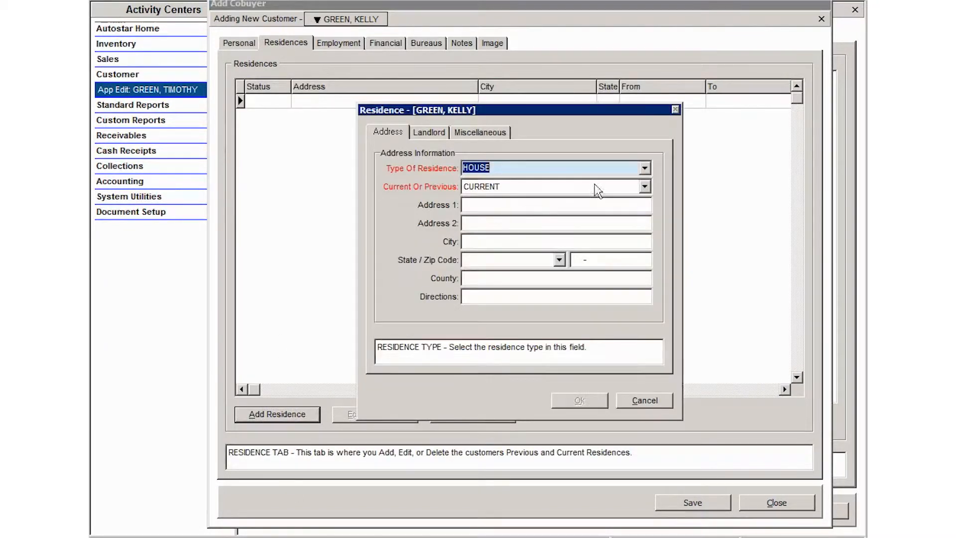
{"action": "left_click", "coordinate": [644, 168]}
{"action": "left_click", "coordinate": [489, 185]}
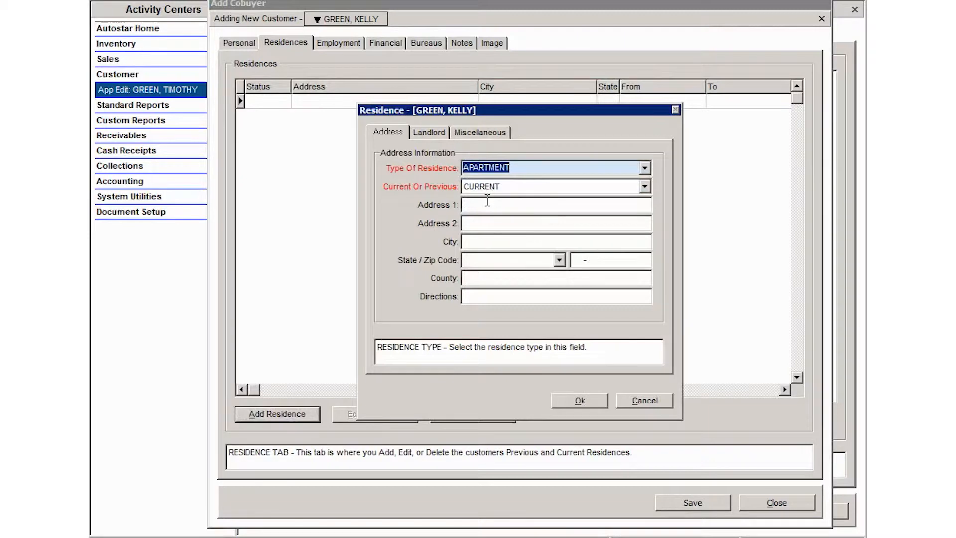
{"action": "left_click", "coordinate": [482, 206]}
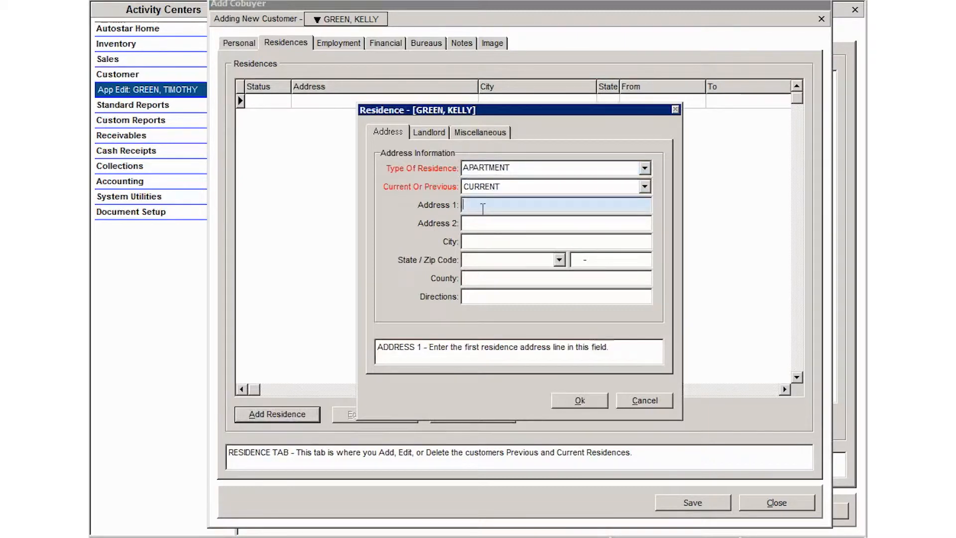
Step: Enter the apartment's street address and zip code so city, state and county auto-fill
{"action": "key", "text": "Tab"}
{"action": "key", "text": "Tab"}
{"action": "key", "text": "Tab"}
{"action": "key", "text": "Tab"}
{"action": "type", "text": "76014"}
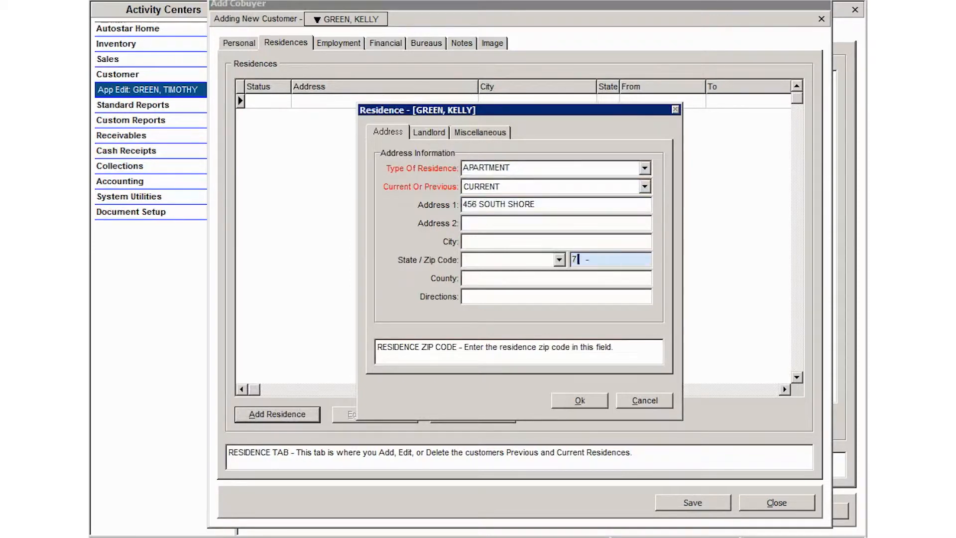
{"action": "key", "text": "Tab"}
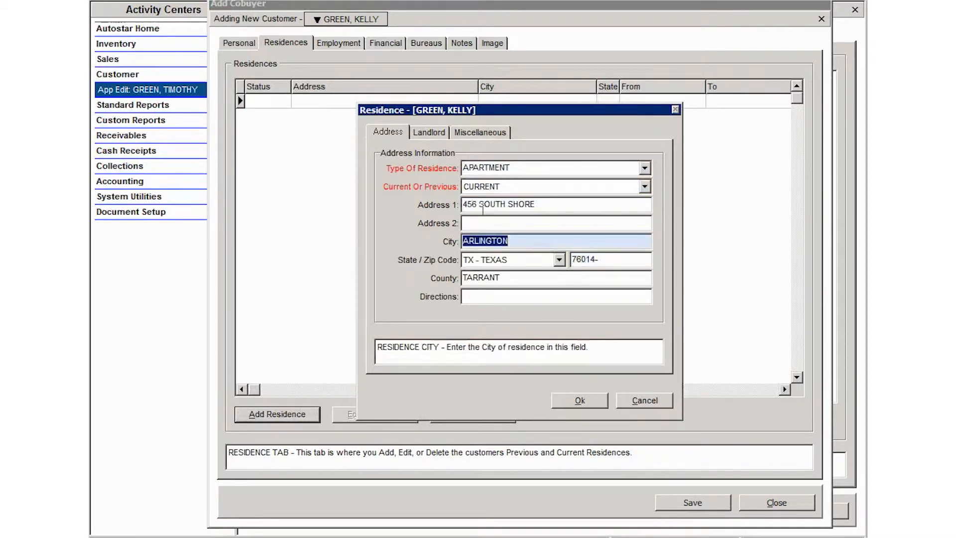
Step: Record landlord SOUTH SHORE APTS with its street address and zip code, auto-filling city and state
{"action": "left_click", "coordinate": [433, 132]}
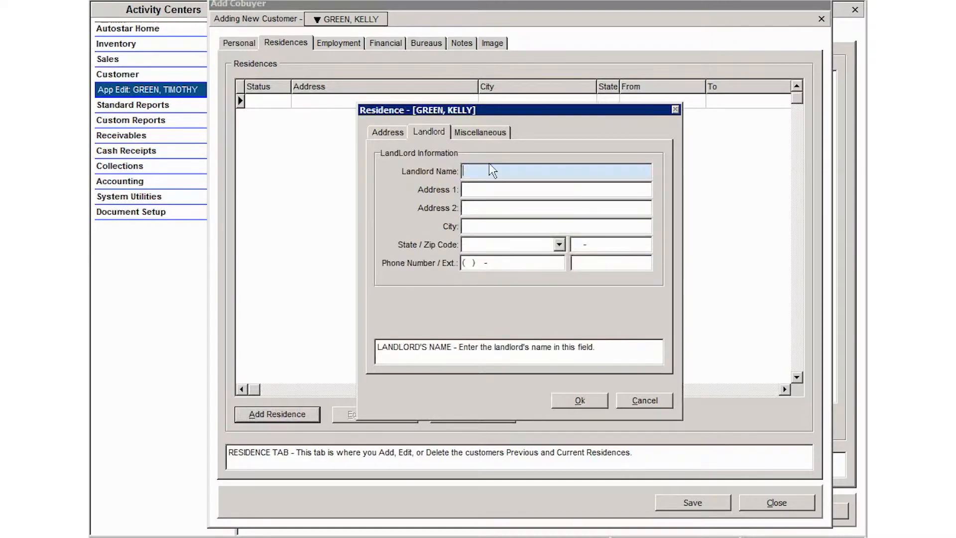
{"action": "type", "text": "SOUTH SHORE APTS"}
{"action": "key", "text": "Tab"}
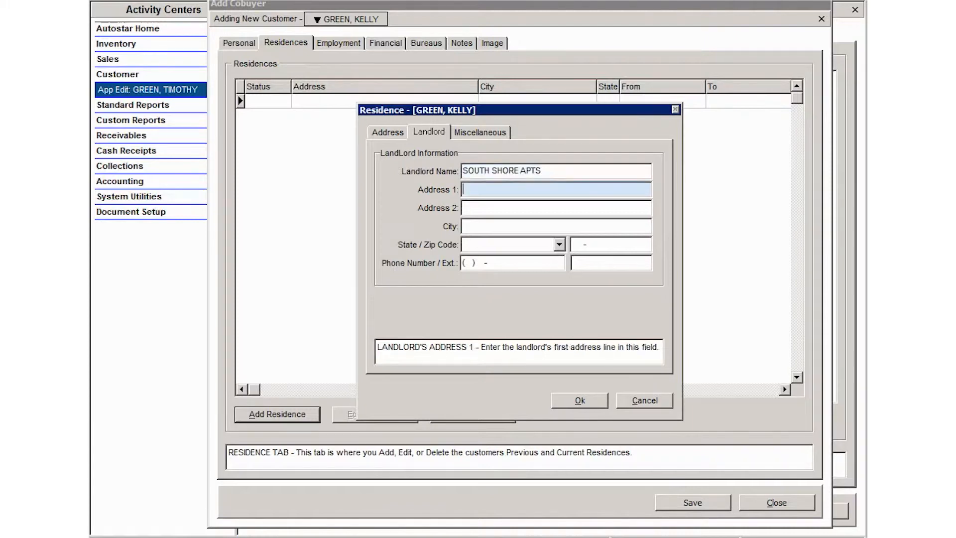
{"action": "key", "text": "Tab"}
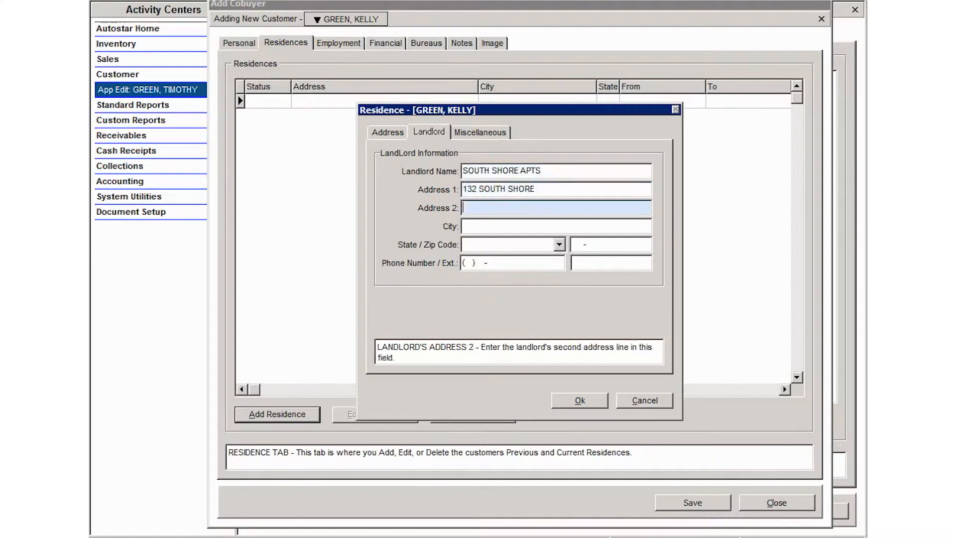
{"action": "key", "text": "Tab"}
{"action": "type", "text": "76015"}
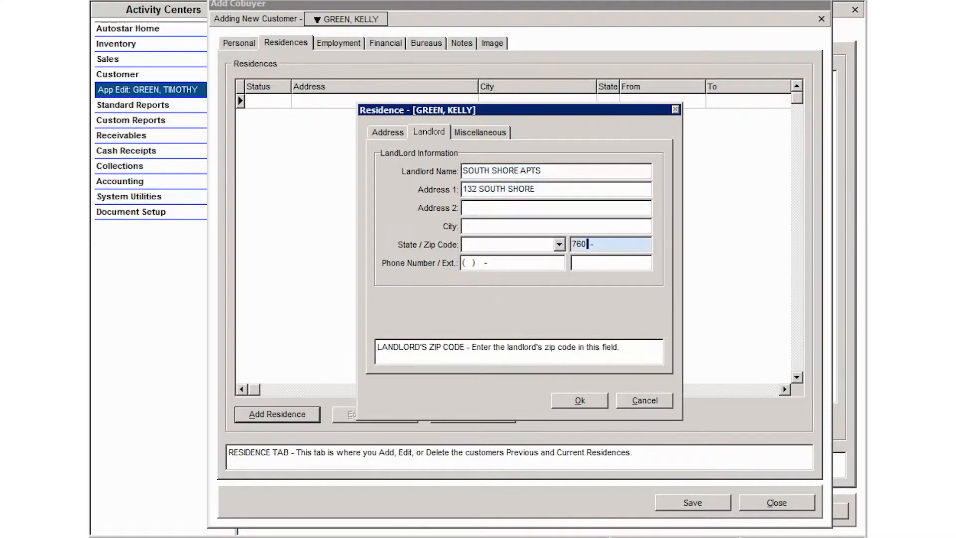
{"action": "key", "text": "BackSpace"}
{"action": "type", "text": "4"}
{"action": "key", "text": "Tab"}
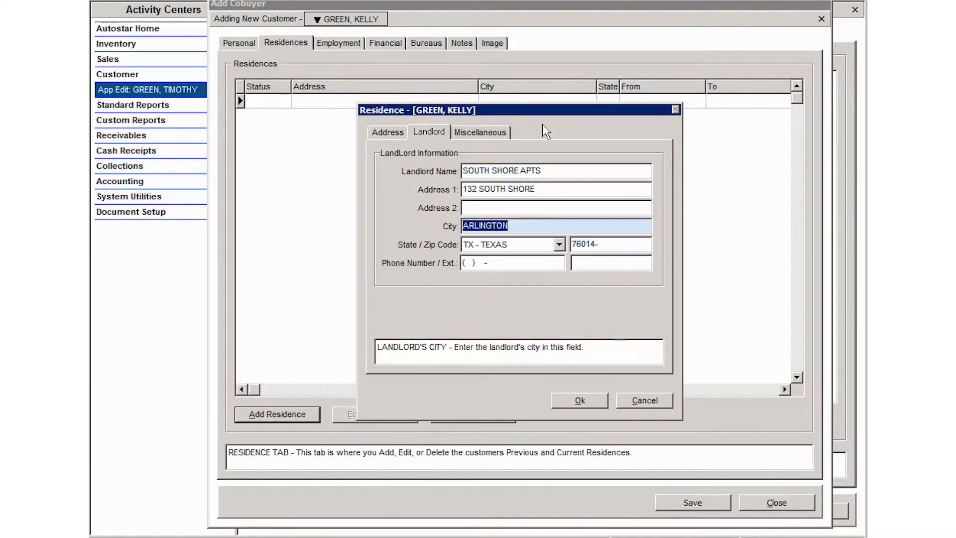
Step: Set the residence's From (move-in) date to 06/03/2013 using the calendar
{"action": "left_click", "coordinate": [492, 132]}
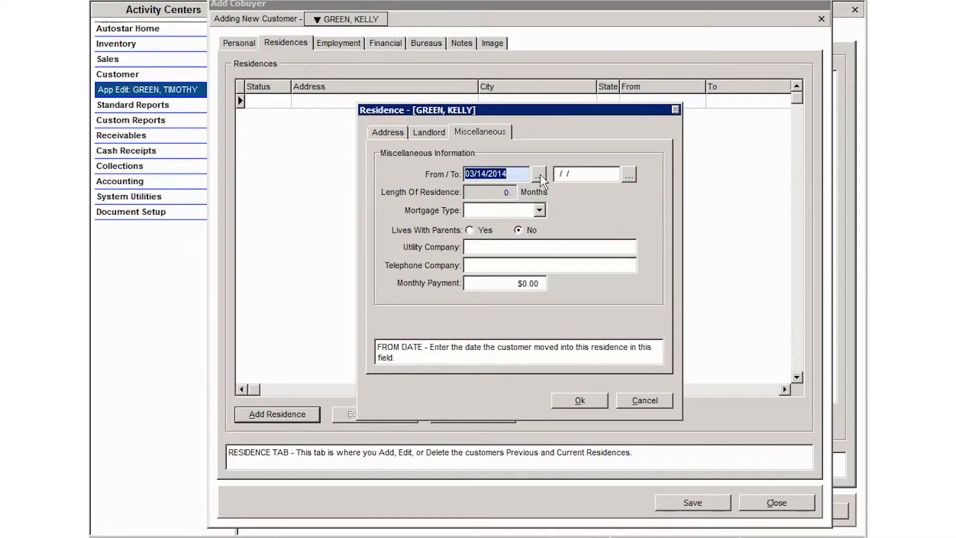
{"action": "left_click", "coordinate": [539, 174]}
{"action": "left_click", "coordinate": [464, 206]}
{"action": "left_click", "coordinate": [464, 206]}
{"action": "left_click", "coordinate": [464, 206]}
{"action": "left_click", "coordinate": [464, 206]}
{"action": "left_click", "coordinate": [466, 253]}
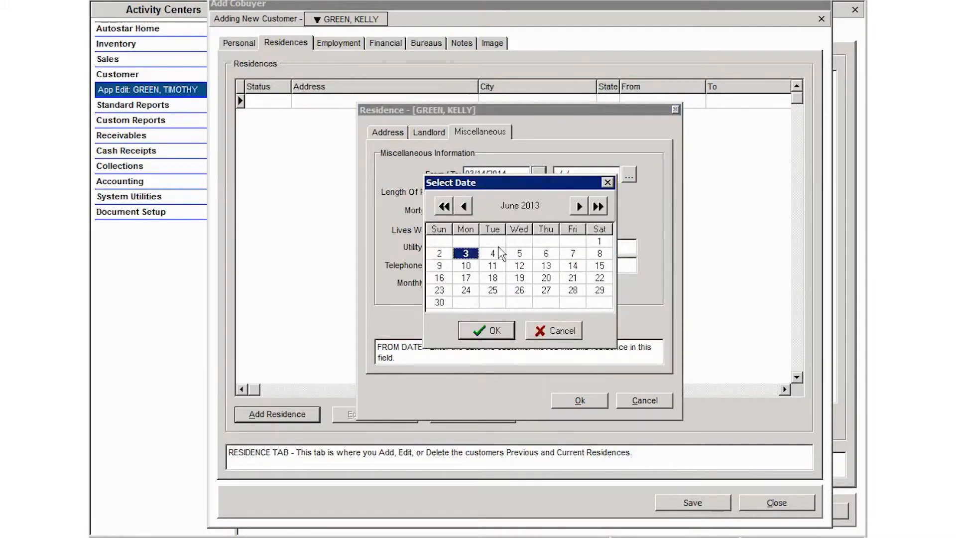
{"action": "left_click", "coordinate": [485, 332]}
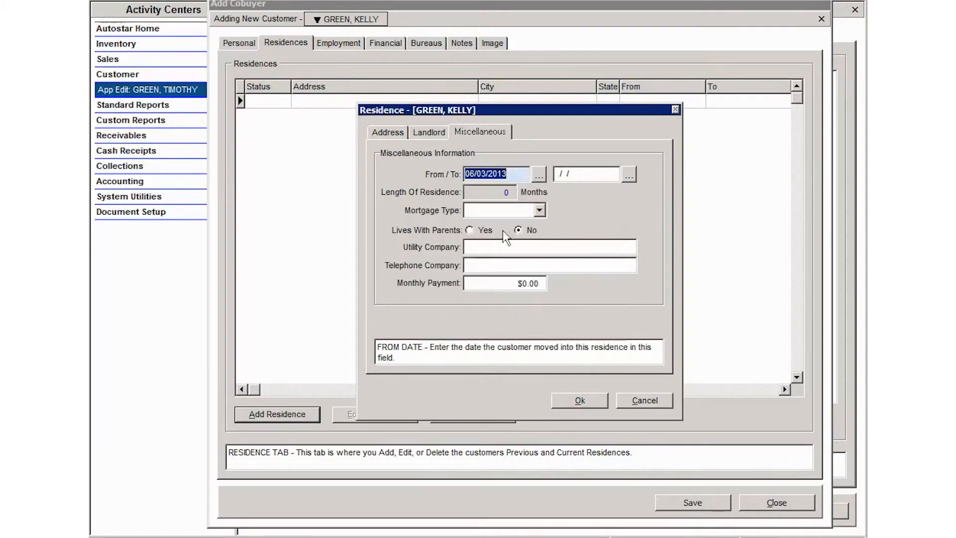
Step: Choose RENT as the mortgage type, enter a 650.00 monthly payment, and save the residence
{"action": "left_click", "coordinate": [539, 210]}
{"action": "left_click", "coordinate": [490, 277]}
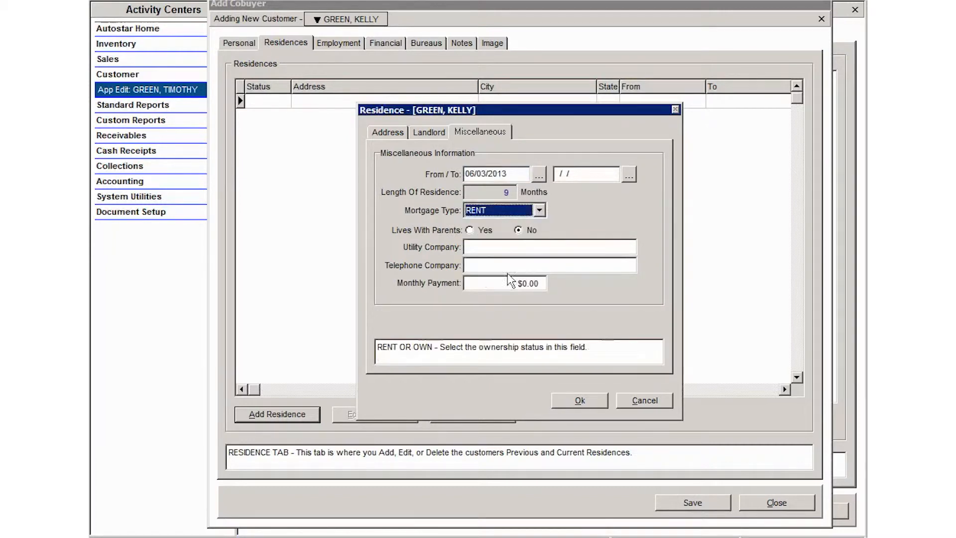
{"action": "left_click", "coordinate": [516, 284]}
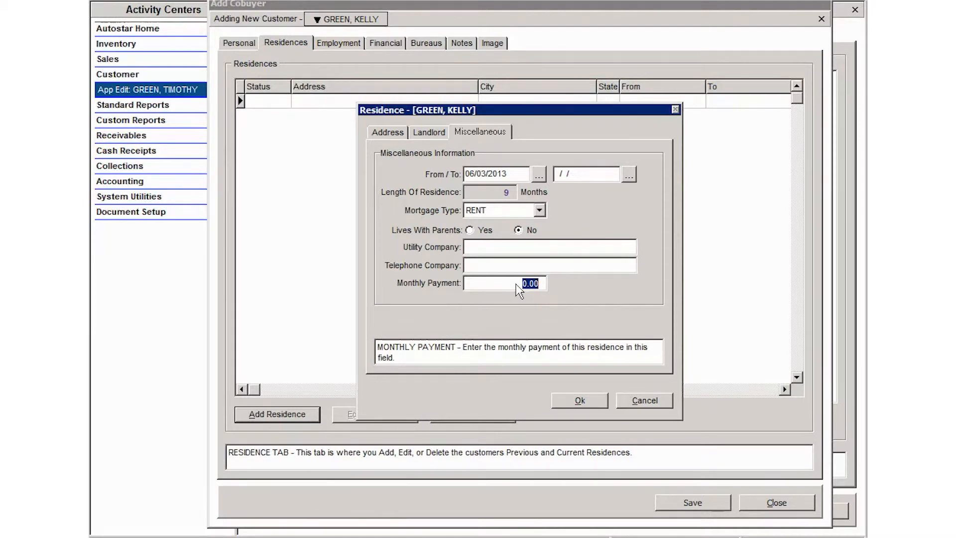
{"action": "key", "text": "BackSpace"}
{"action": "type", "text": "650.00"}
{"action": "left_click", "coordinate": [578, 399]}
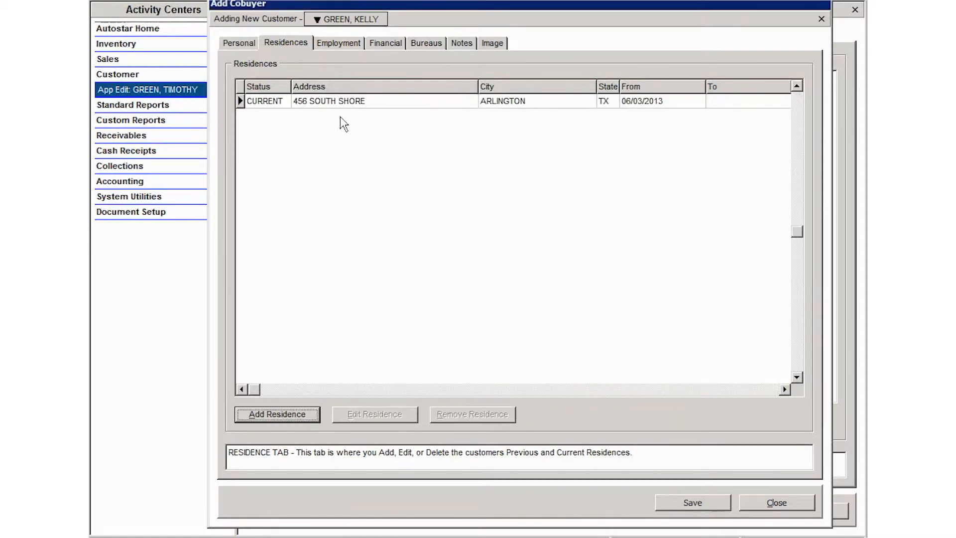
Step: Glance at the Employment tab, then save the new co-buyer to the application
{"action": "left_click", "coordinate": [333, 44]}
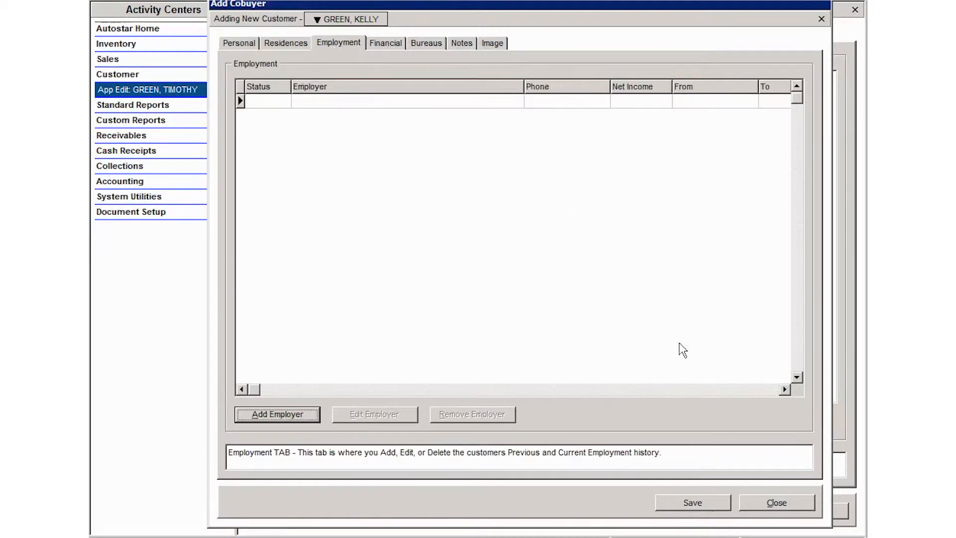
{"action": "left_click", "coordinate": [694, 504]}
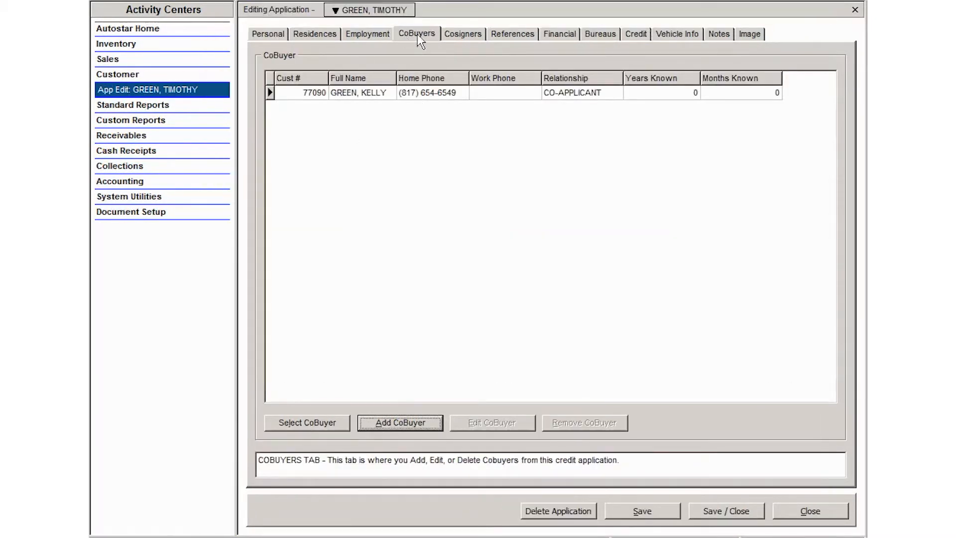
Step: Select the co-buyer entry, then switch to the application's empty Cosigners list
{"action": "left_click", "coordinate": [292, 91]}
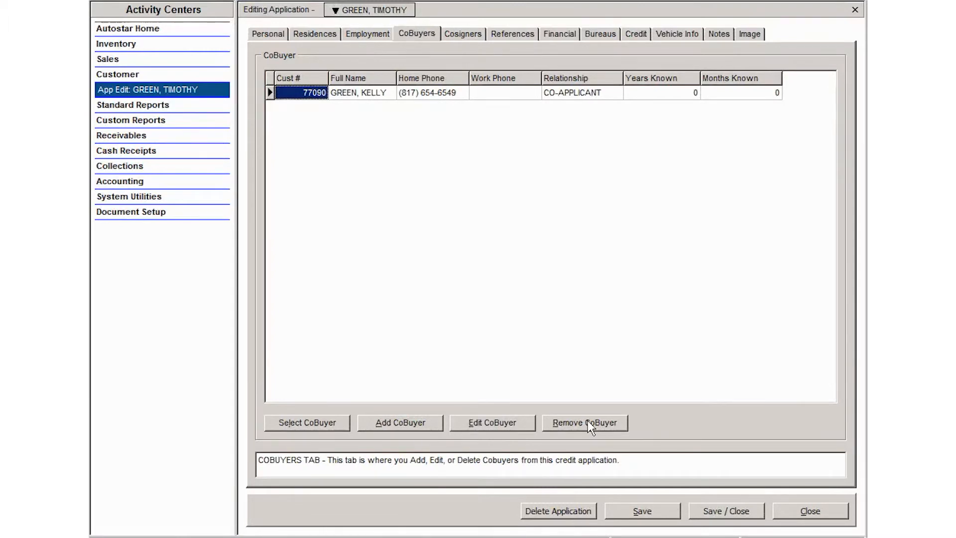
{"action": "left_click", "coordinate": [455, 29]}
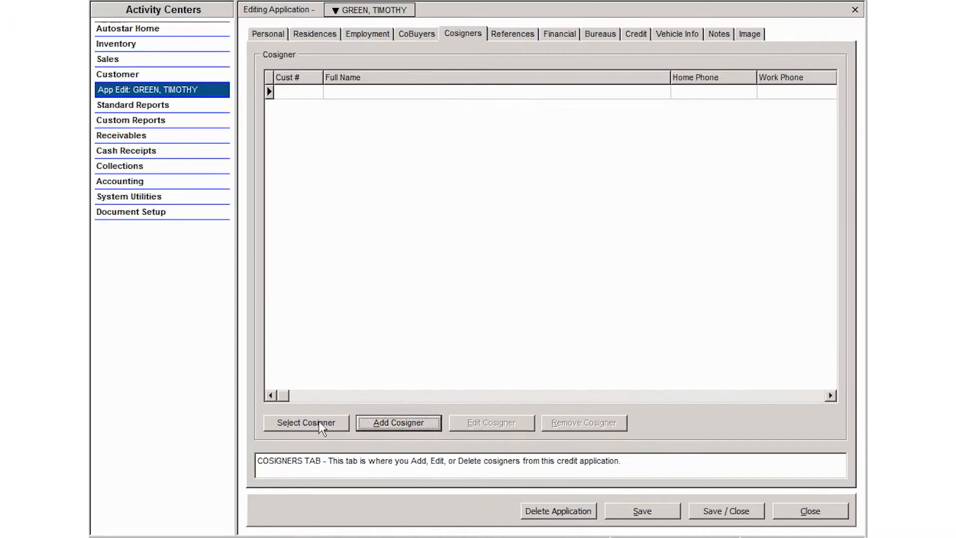